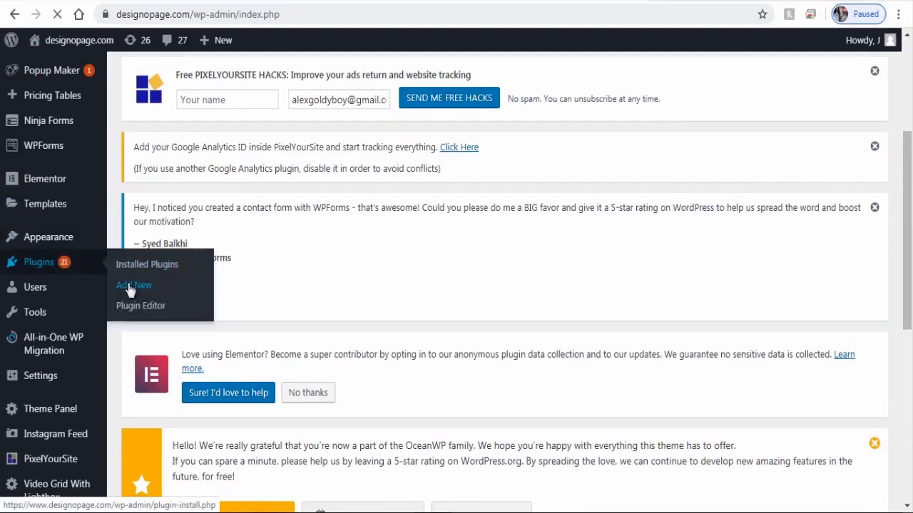
Step: Search the plugin directory for "popup maker" and find the Popup Maker – Popup Forms, Opt-ins & More plugin
scroll(295, 271, down, 8)
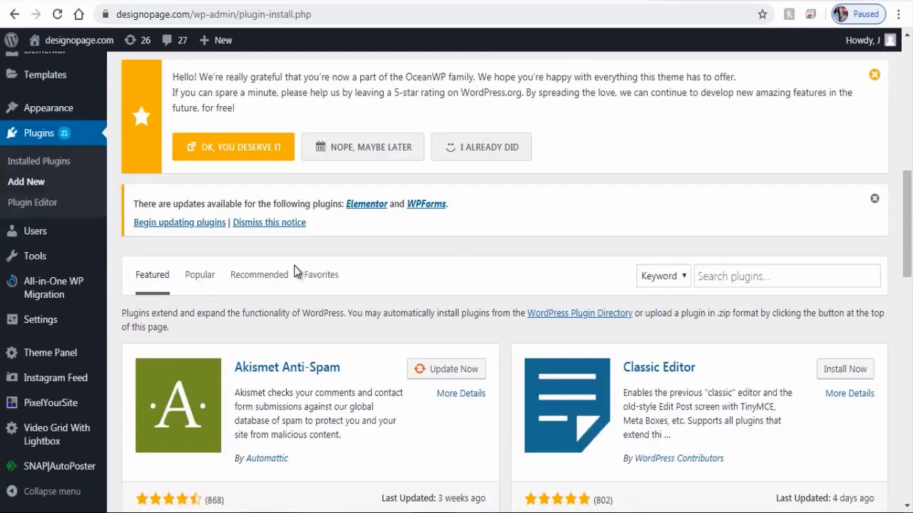
click(723, 277)
text(popup maker)
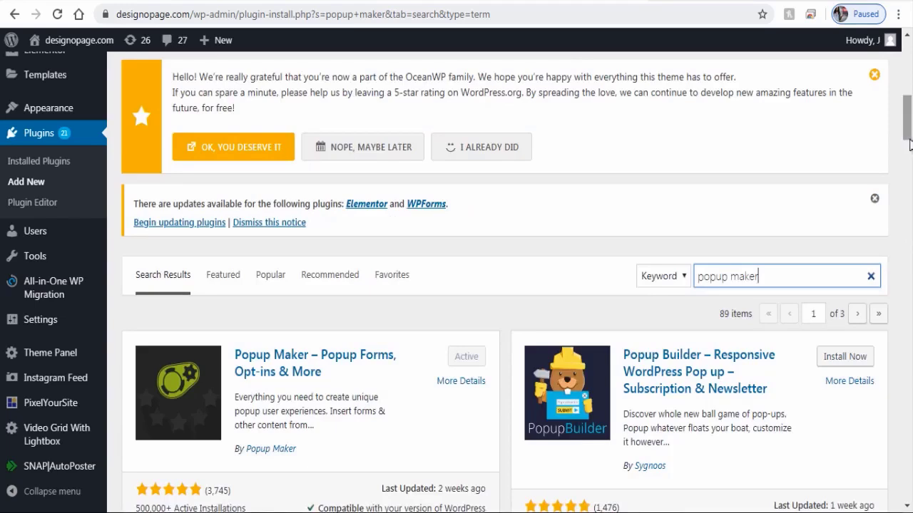
scroll(909, 144, down, 3)
scroll(908, 144, up, 1)
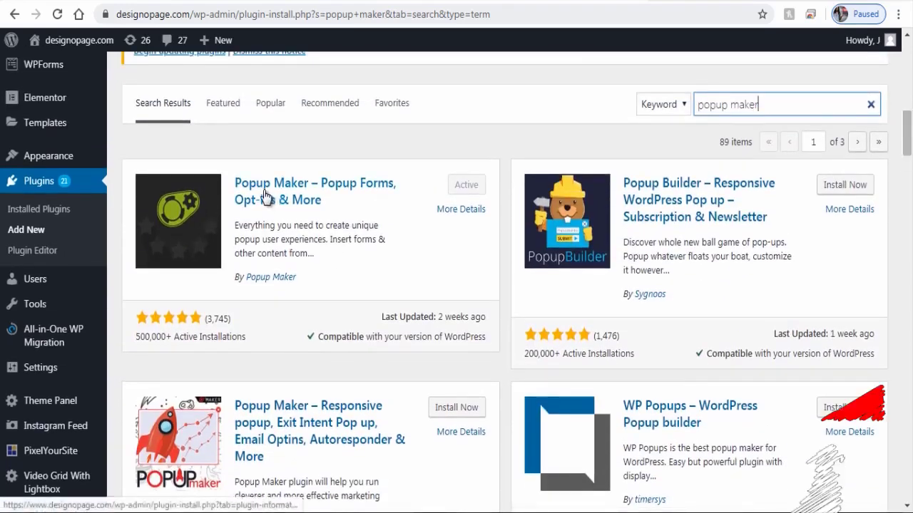
Step: Start a new popup in Popup Maker and name it CORONA VIRUS AWARENESS
mouse_move(52, 412)
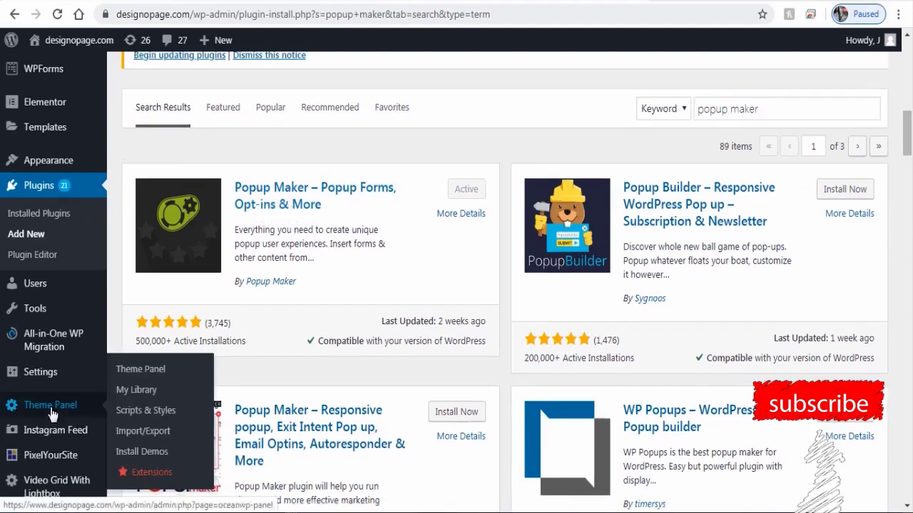
scroll(32, 399, up, 3)
scroll(31, 399, up, 2)
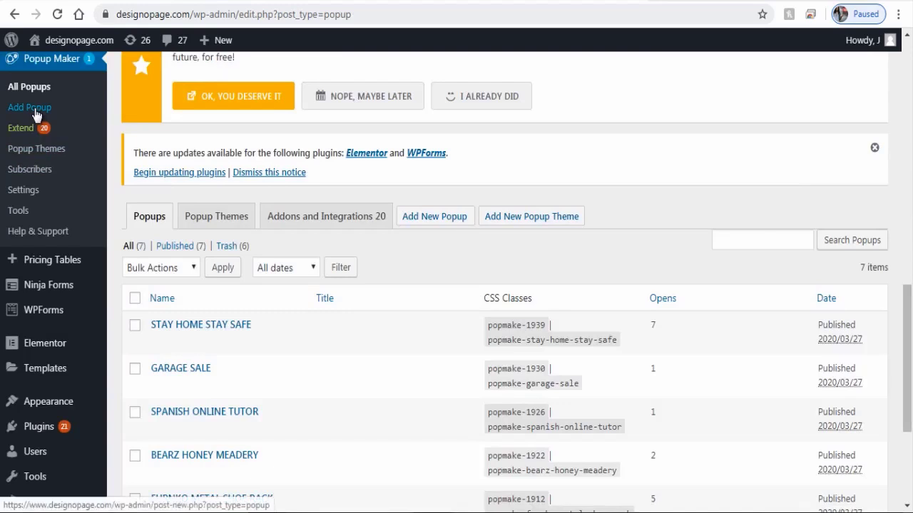
click(33, 110)
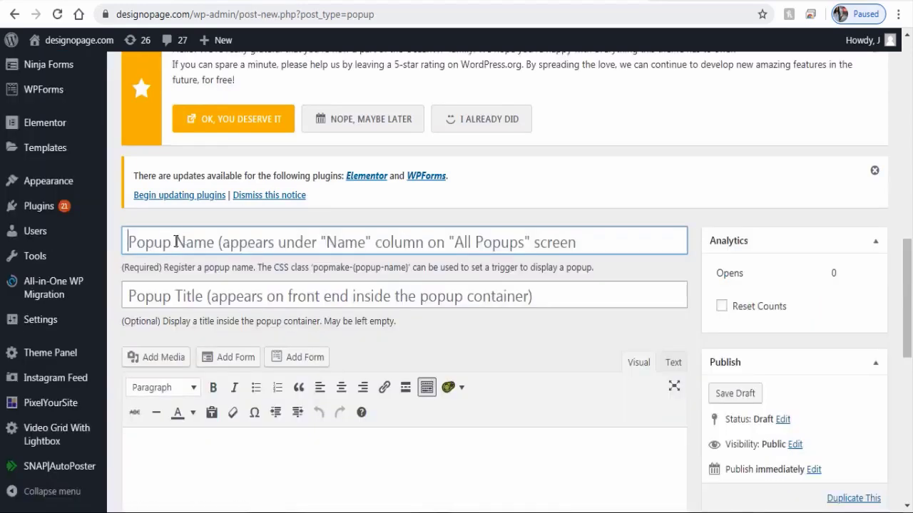
text(CORONA VIRUS AWARENESS)
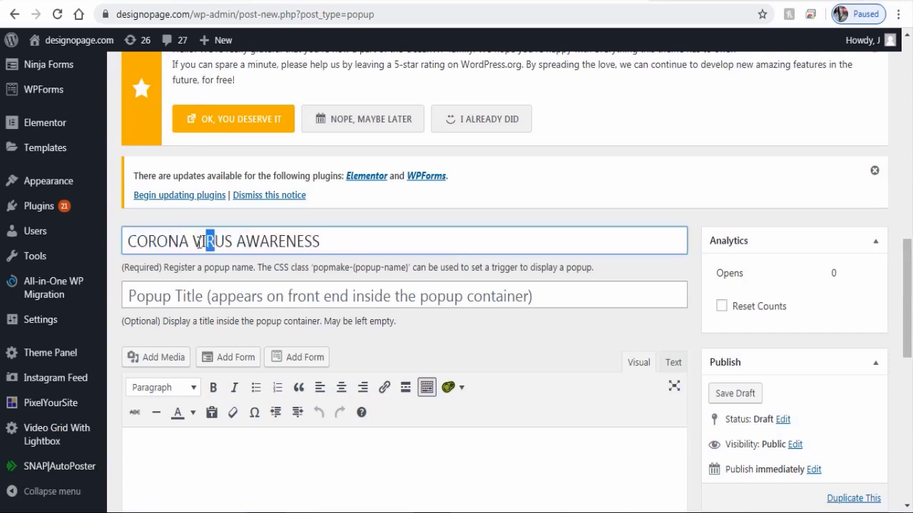
Step: Upload the second Stay Home Stay Safe video from the Corona folder and insert it into the popup's content
scroll(187, 244, down, 1)
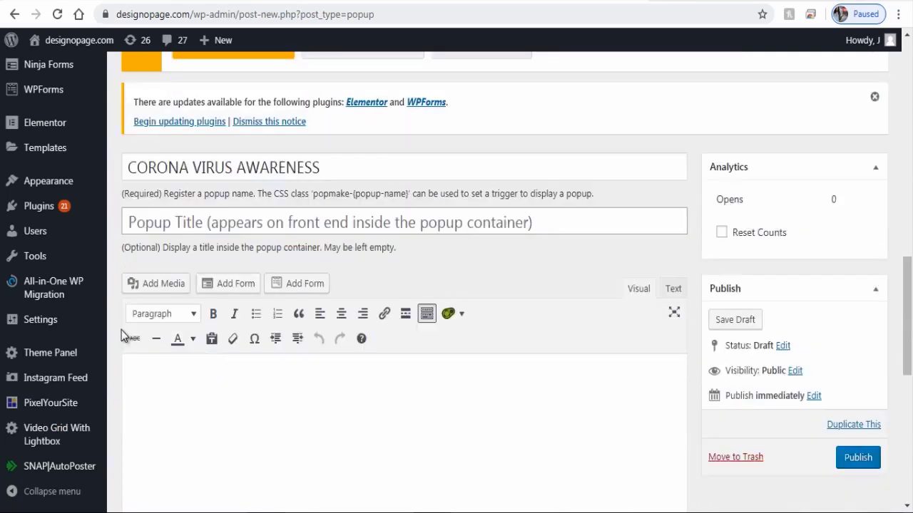
click(149, 285)
click(554, 298)
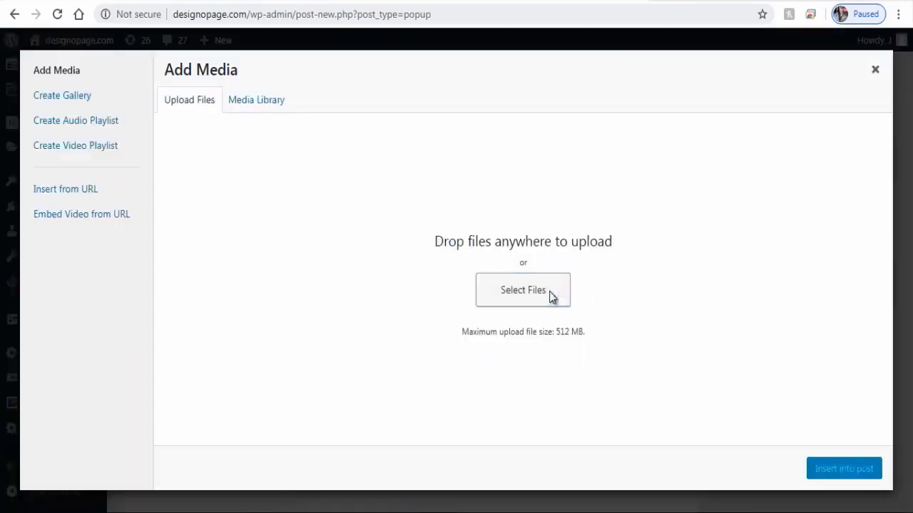
click(440, 208)
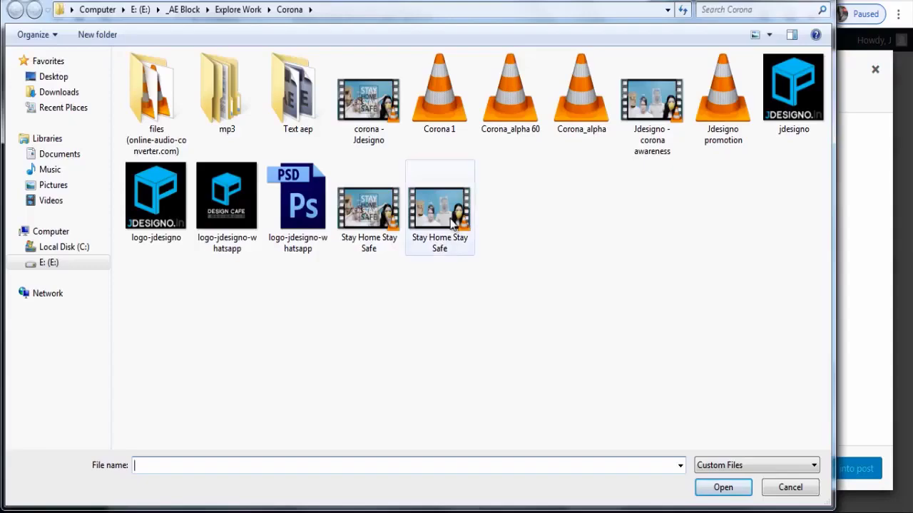
click(708, 494)
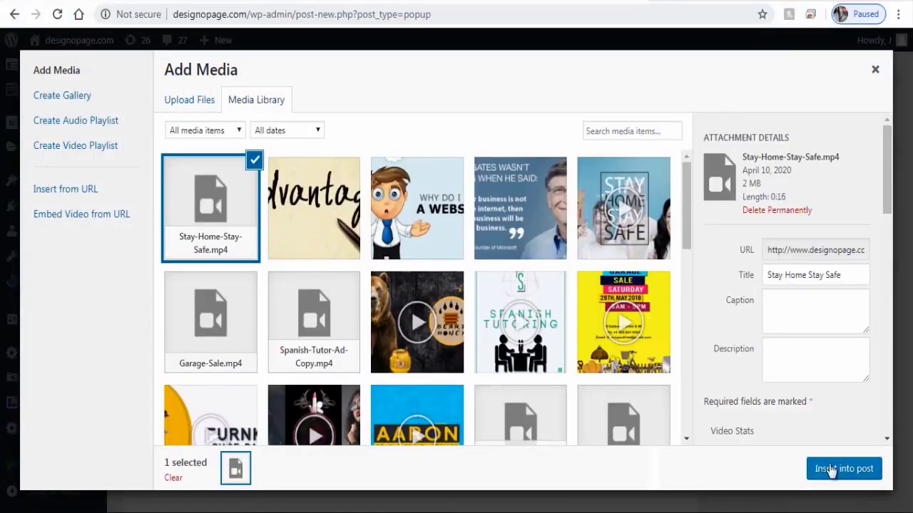
click(833, 470)
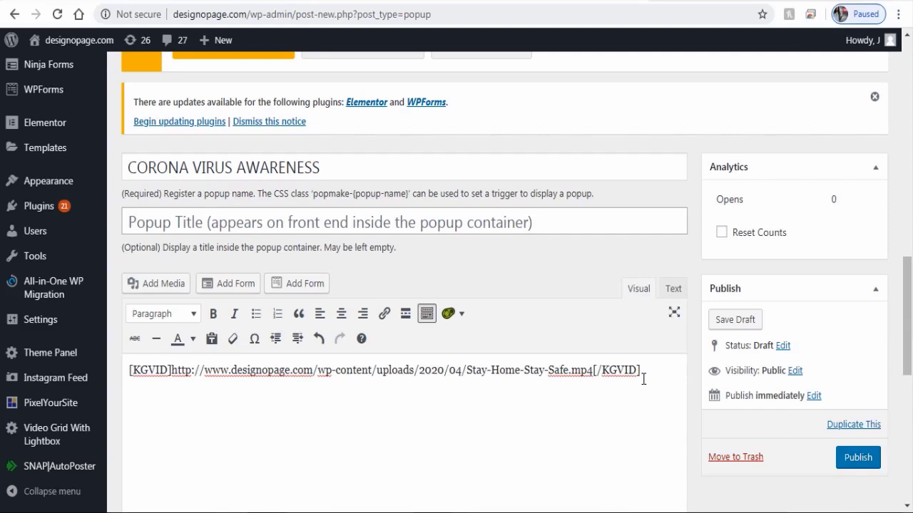
Step: Add a Click Open trigger to the popup with "popup" as the extra CSS selector and no cookie
scroll(550, 392, down, 5)
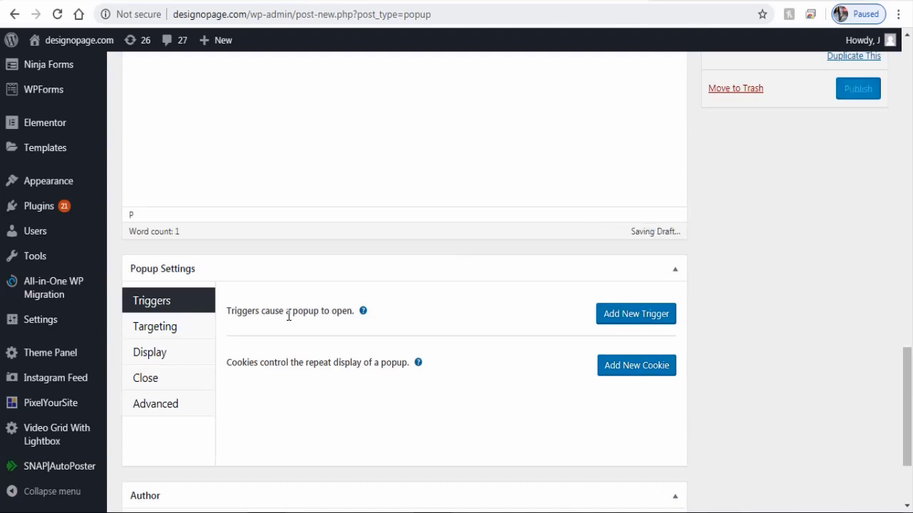
click(624, 321)
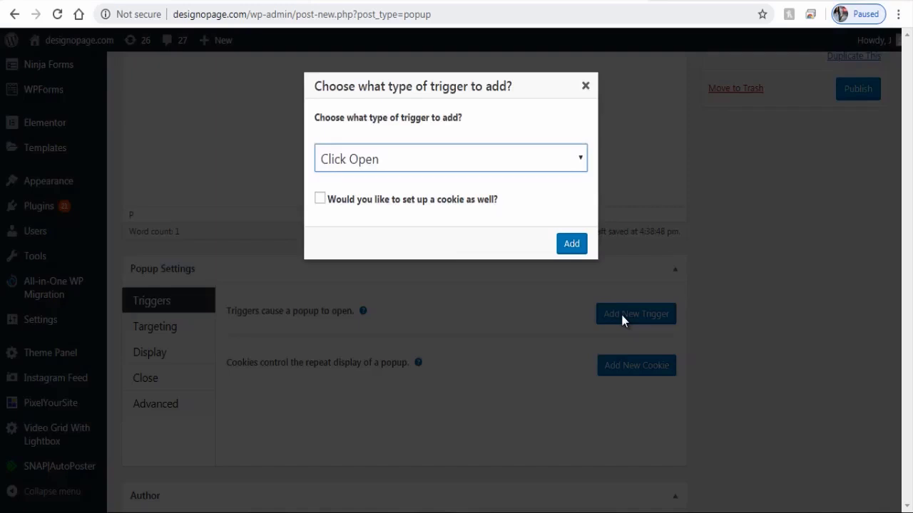
click(346, 170)
click(344, 168)
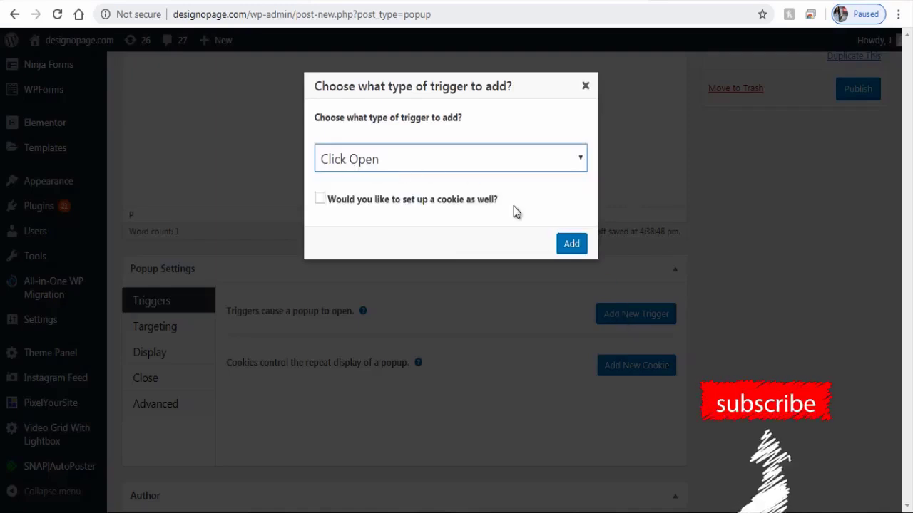
click(568, 245)
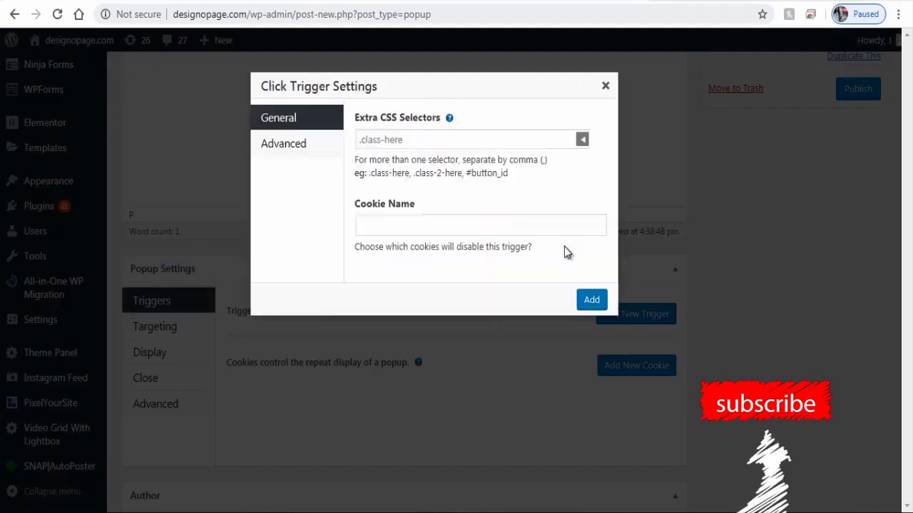
click(408, 139)
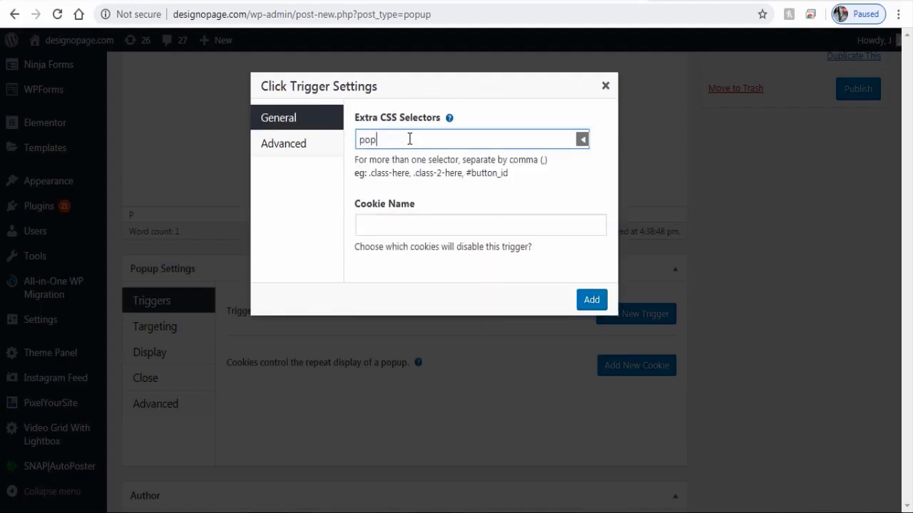
click(592, 300)
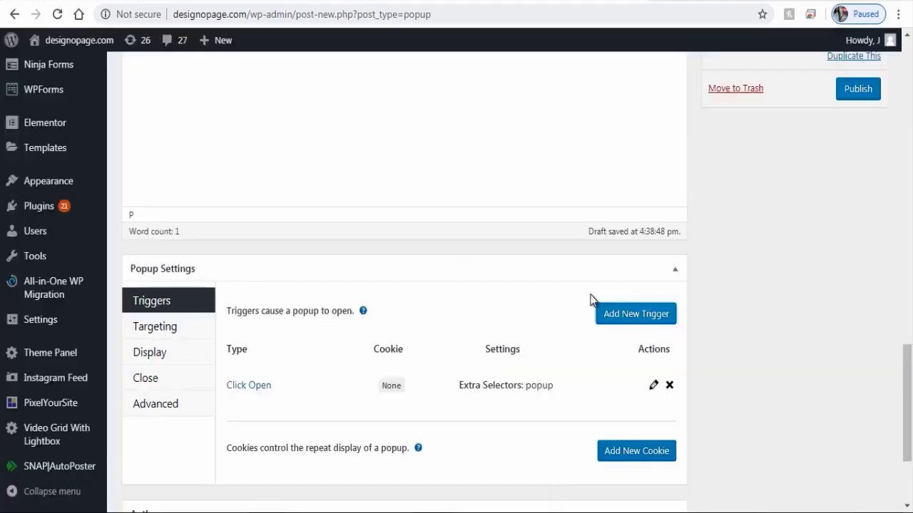
Step: Set the popup's display theme to Light Box, leaving the targeting conditions as they are
scroll(519, 318, down, 1)
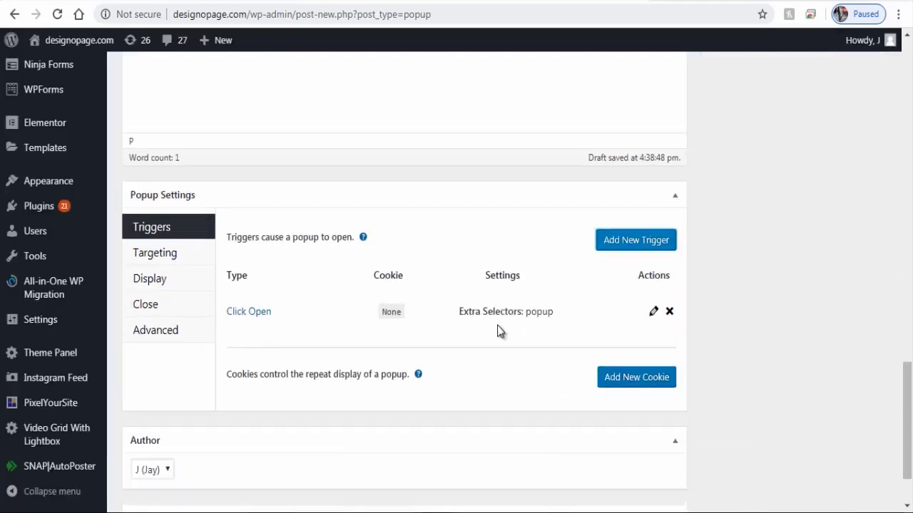
click(157, 257)
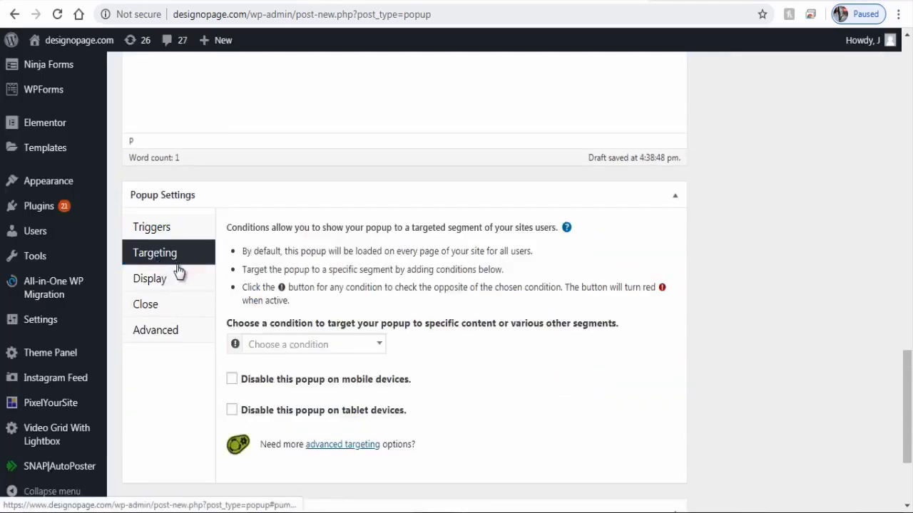
click(172, 280)
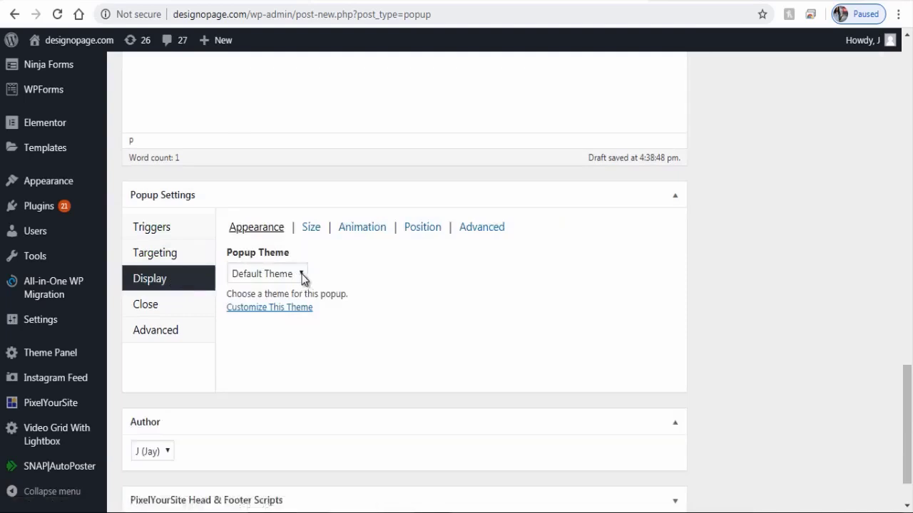
click(302, 277)
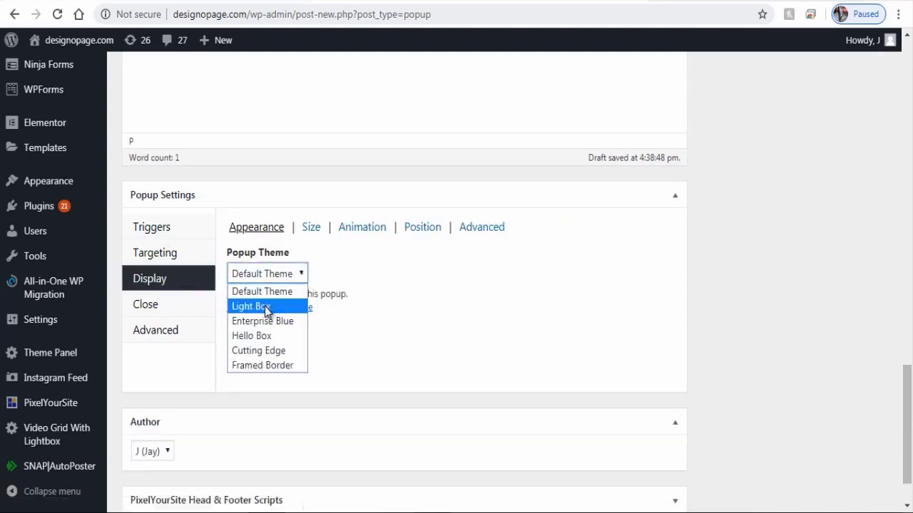
click(253, 309)
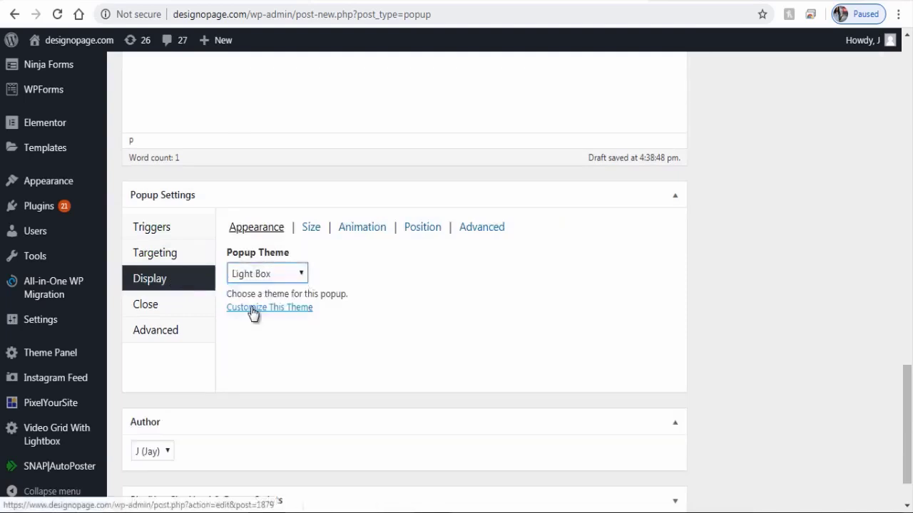
click(381, 358)
Step: Publish the popup and locate its numbered CSS class in the list of all popups
scroll(551, 329, up, 4)
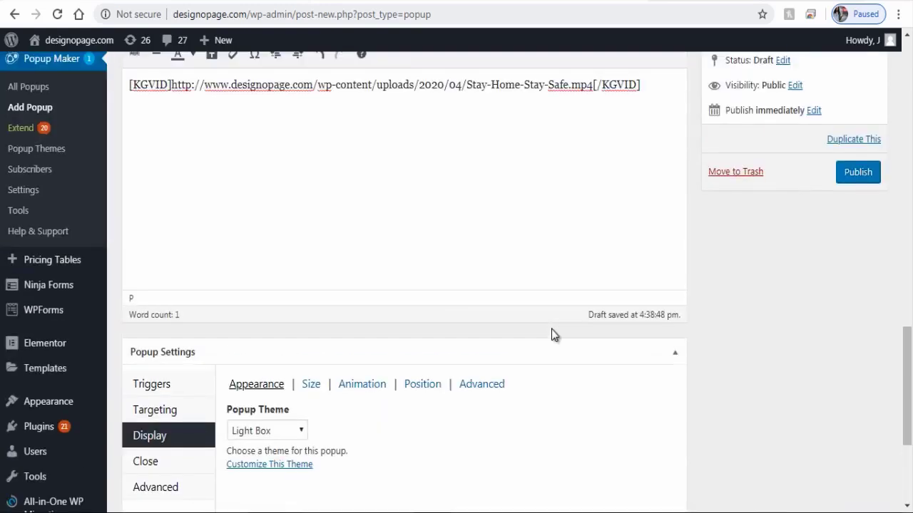
click(858, 325)
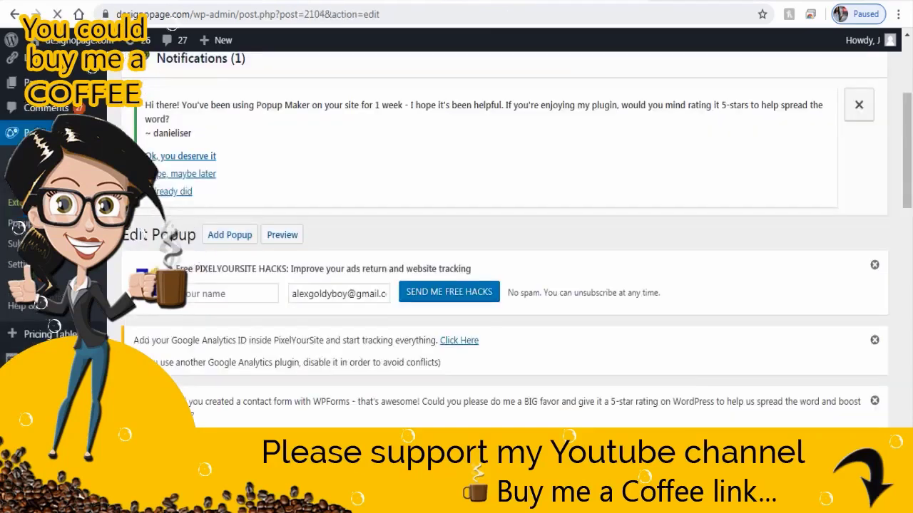
scroll(490, 319, down, 8)
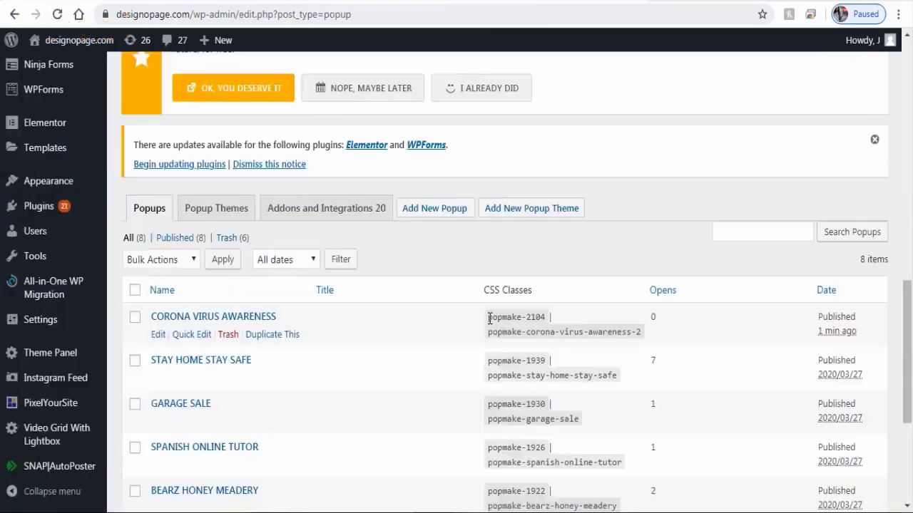
drag(490, 319, 518, 319)
click(422, 330)
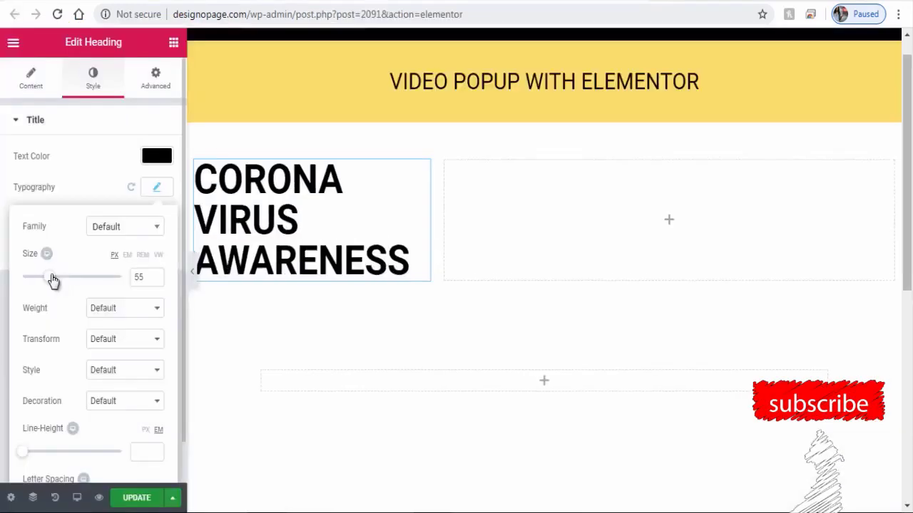
Step: In the Elementor page, set the CORONA VIRUS AWARENESS heading size to 59 px and add the image 7.jpg in the empty column beside it
drag(53, 281, 53, 281)
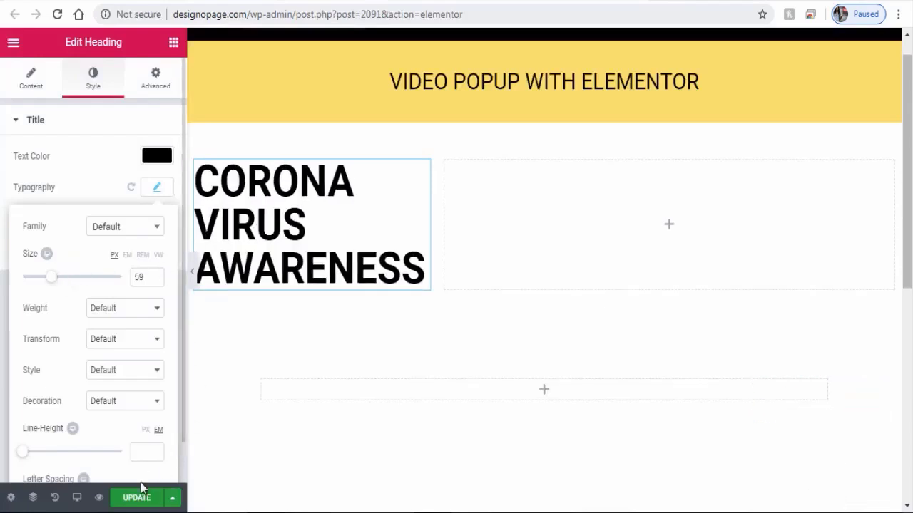
click(656, 218)
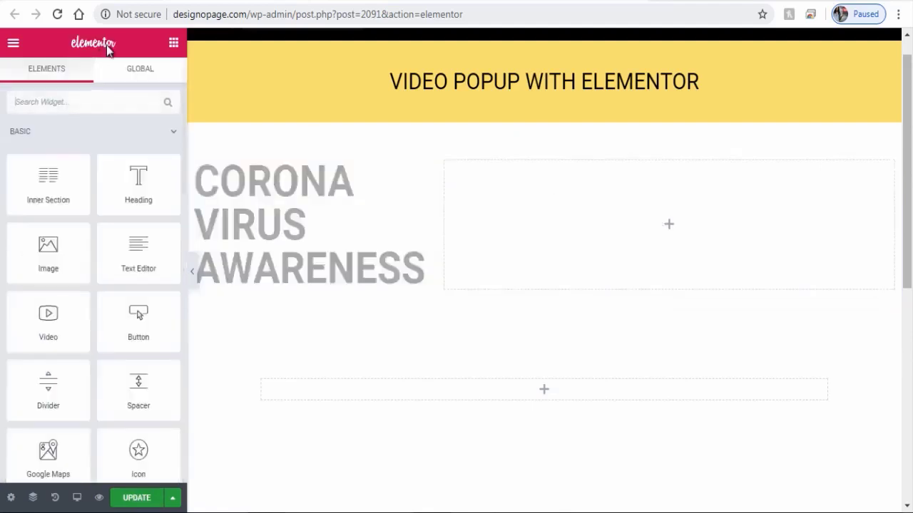
drag(55, 255, 630, 239)
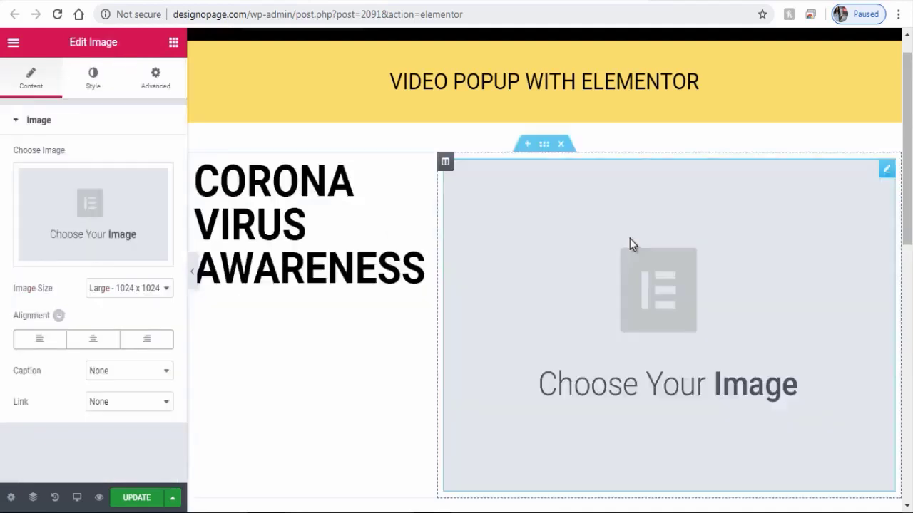
click(74, 216)
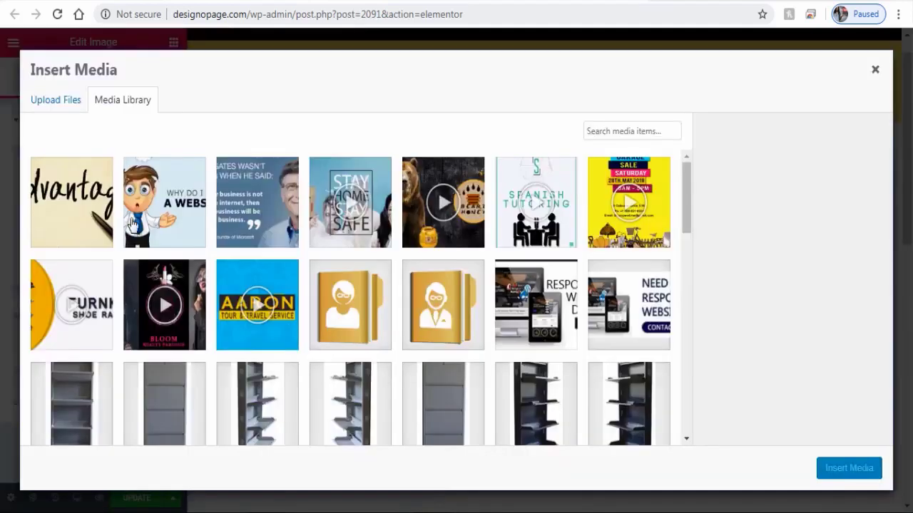
click(335, 232)
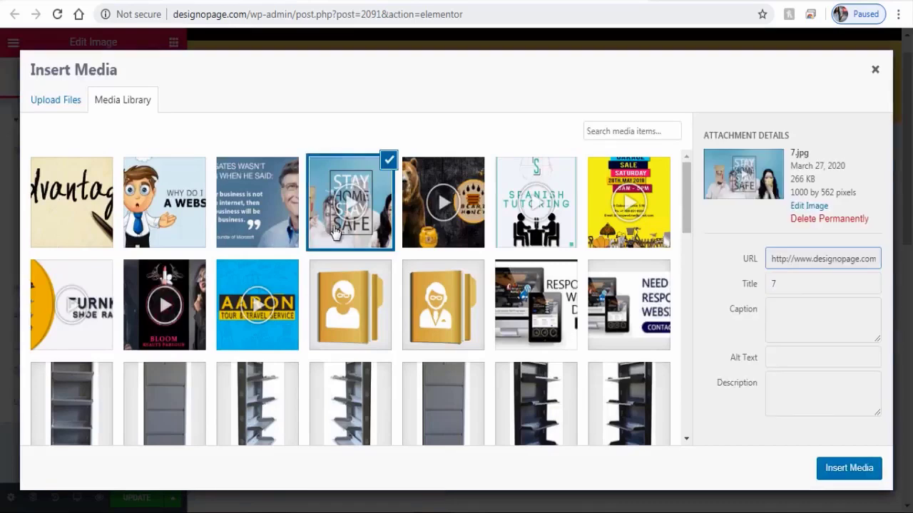
click(827, 470)
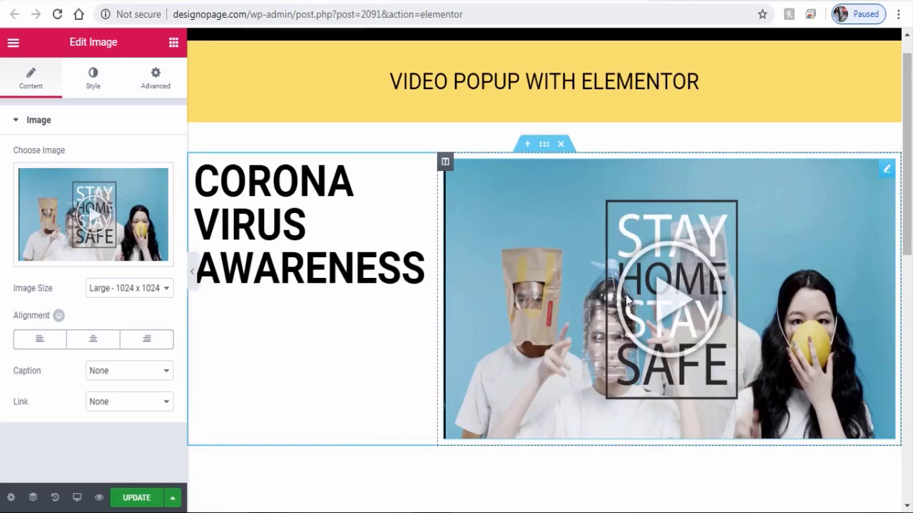
Step: Copy the CORONA VIRUS AWARENESS popup's class popmake-2104 into the image's CSS Classes setting and update the page
click(151, 89)
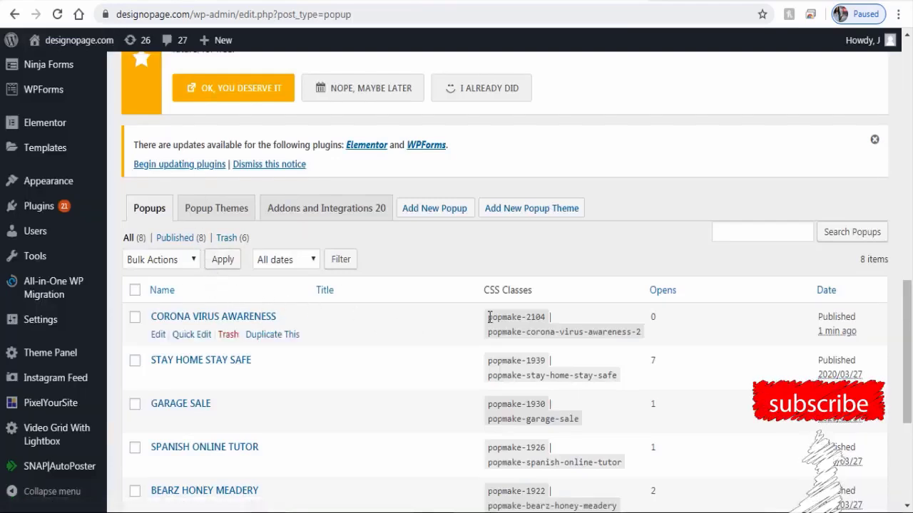
drag(487, 317, 546, 318)
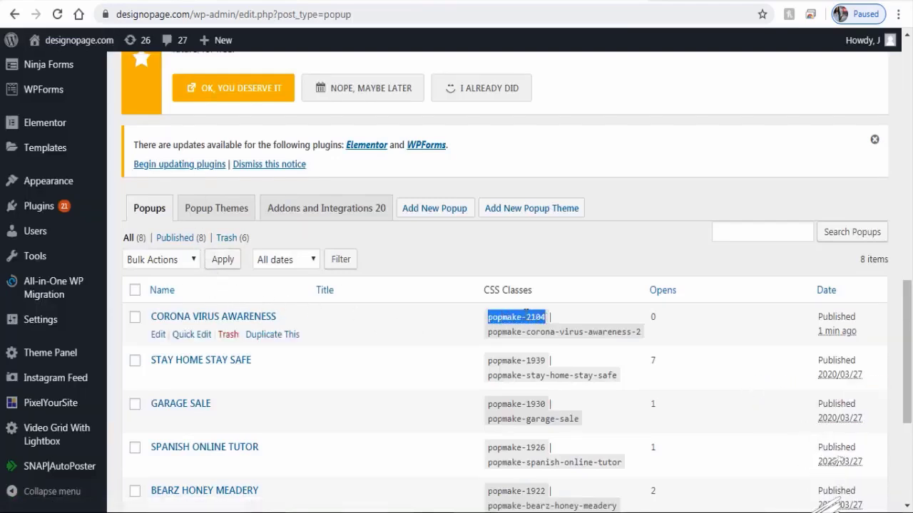
right_click(542, 318)
click(541, 327)
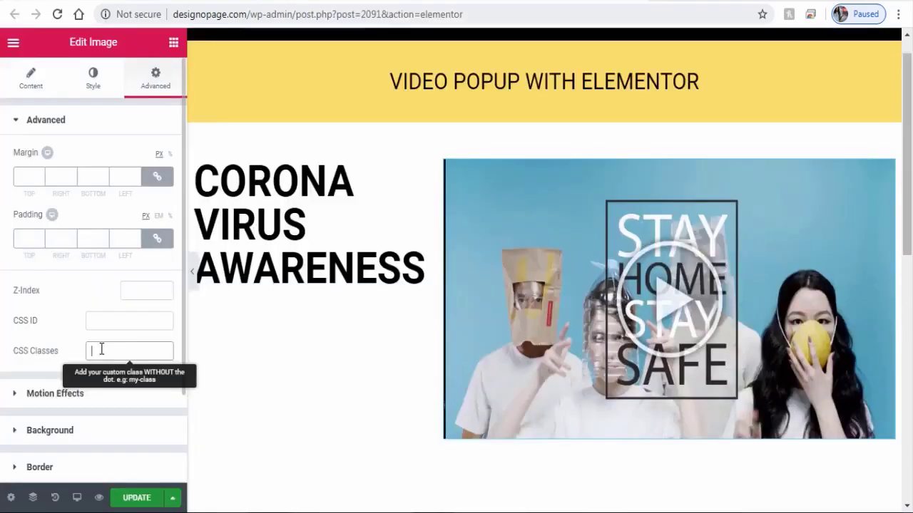
right_click(102, 351)
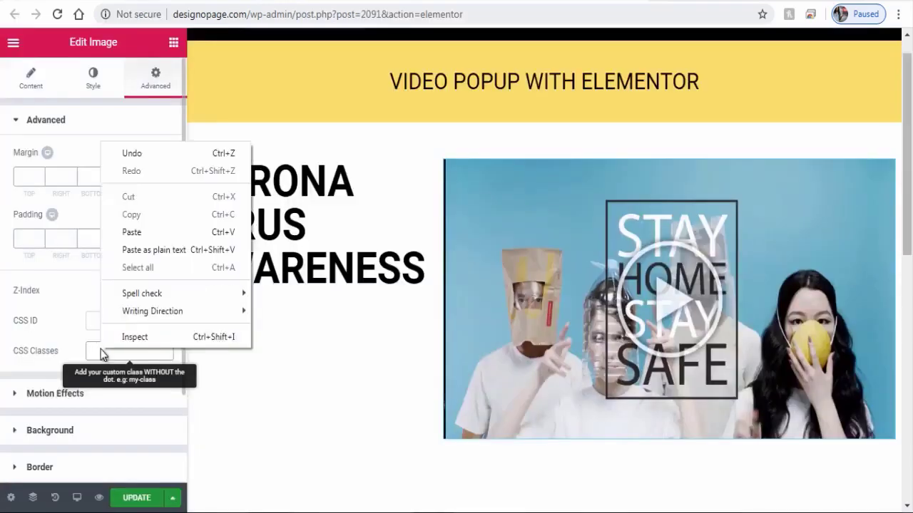
click(135, 235)
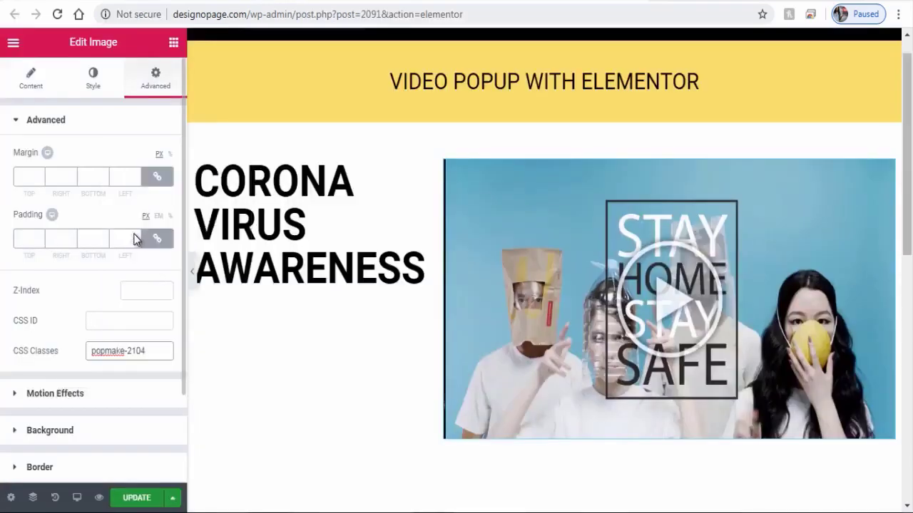
click(139, 500)
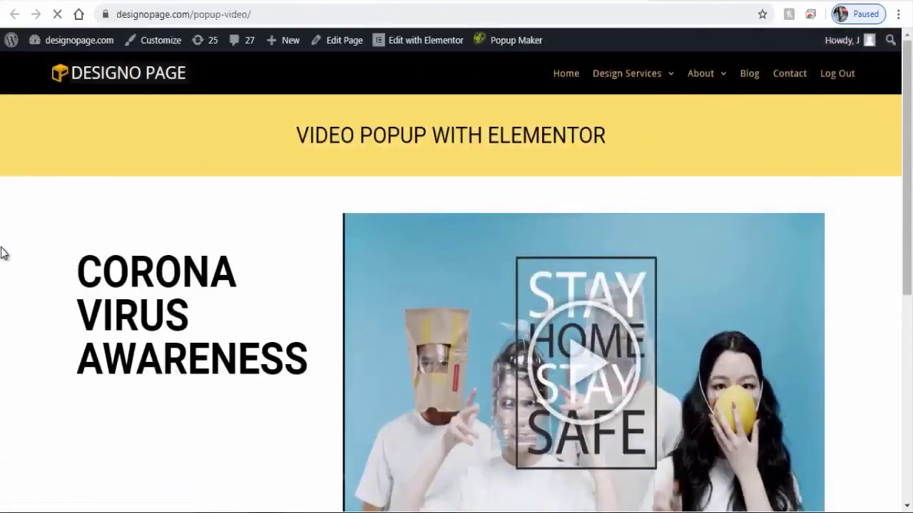
Step: On the live popup-video page, open the popup from the image, play its video and close the popup
scroll(633, 353, down, 1)
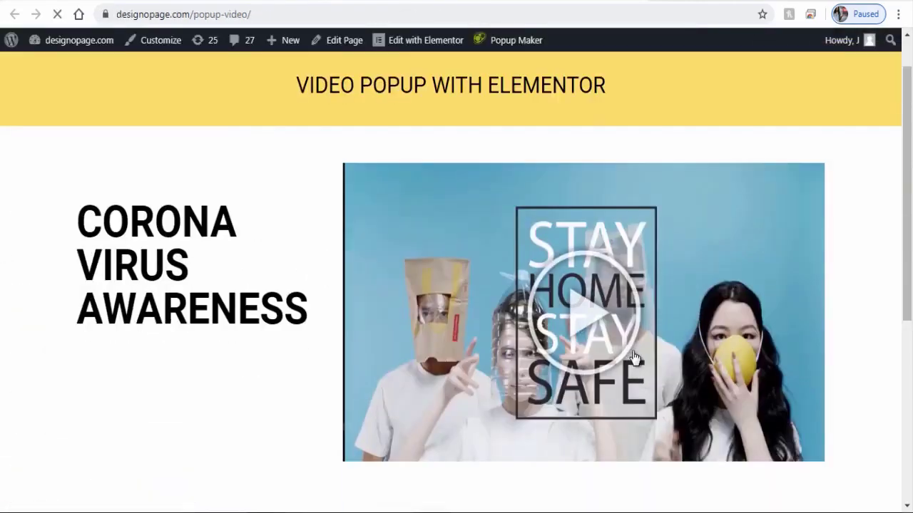
click(583, 324)
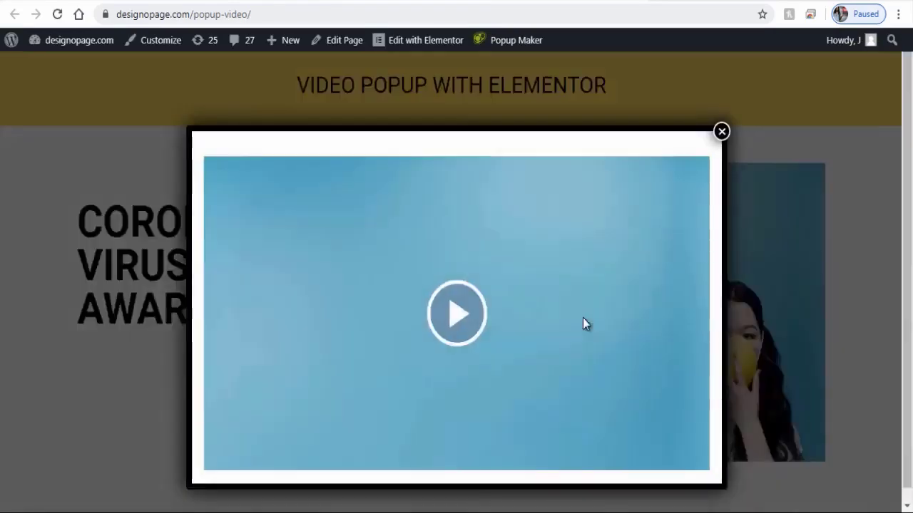
click(449, 314)
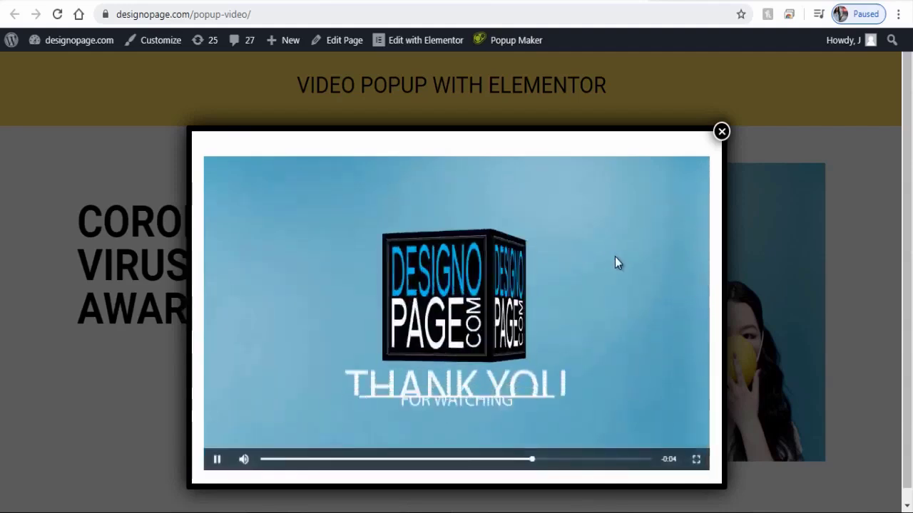
click(722, 133)
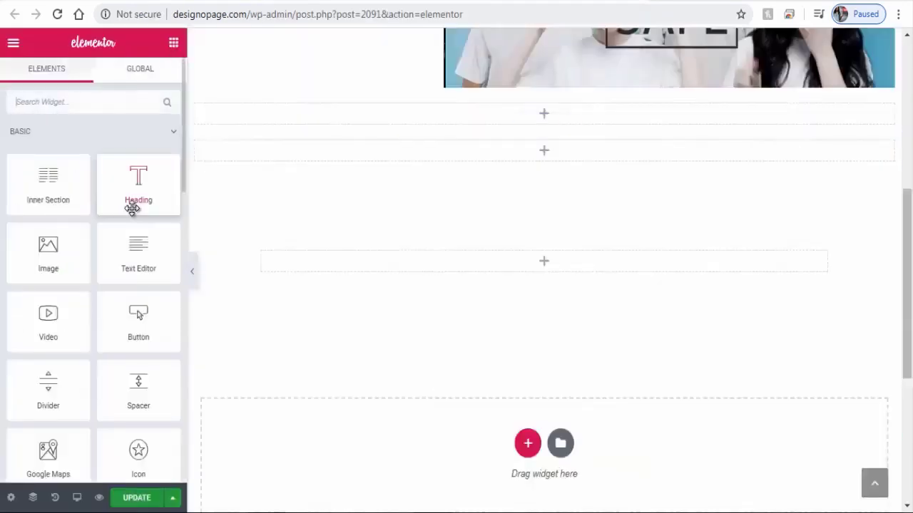
Step: Add the heading CORONA VIRUS AWARENESS VIDEO CLICK HERE in the second empty section below the image, making it black, larger and centered
drag(133, 207, 246, 152)
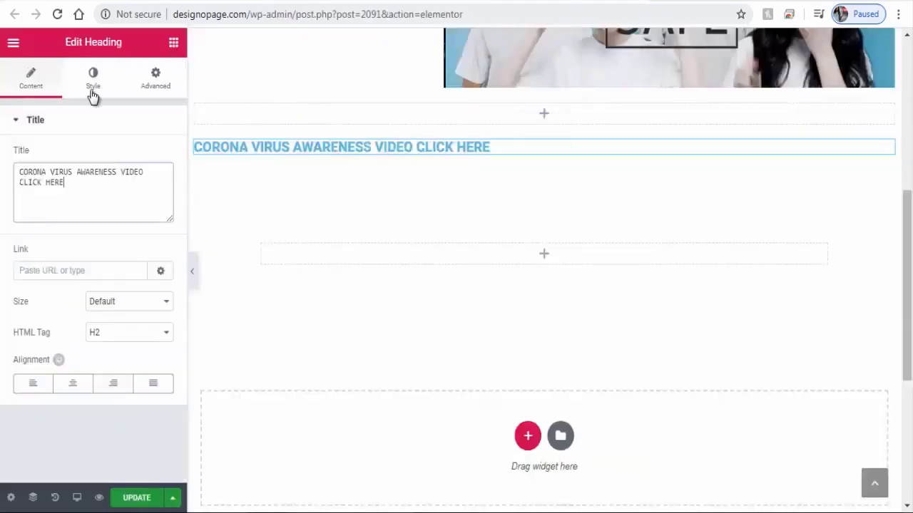
click(91, 94)
click(157, 155)
click(112, 319)
click(157, 187)
drag(24, 277, 37, 279)
click(31, 79)
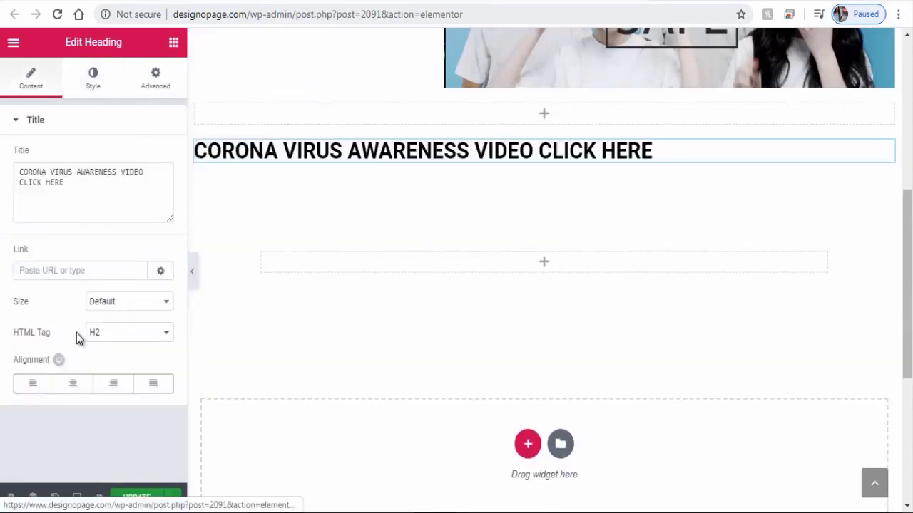
click(72, 385)
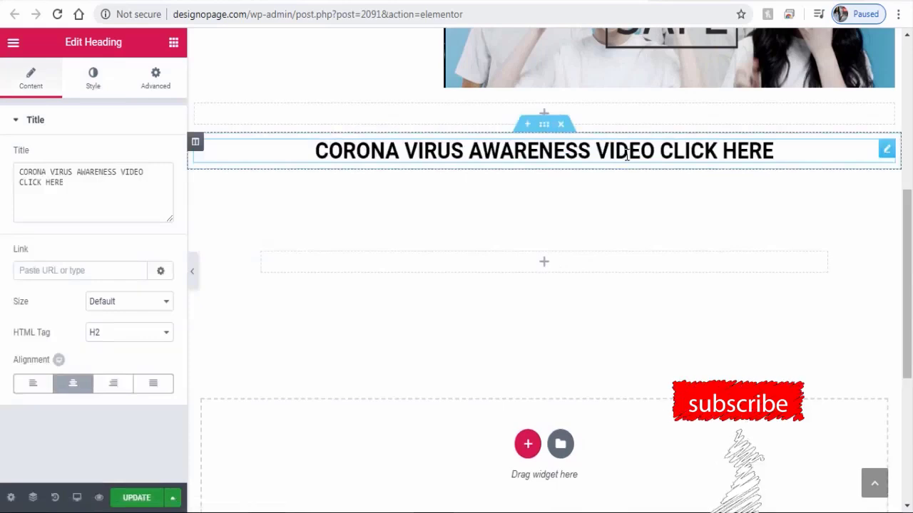
Step: Assign the popup's copied class popmake-2104 to the new heading's CSS Classes and update the page
click(155, 84)
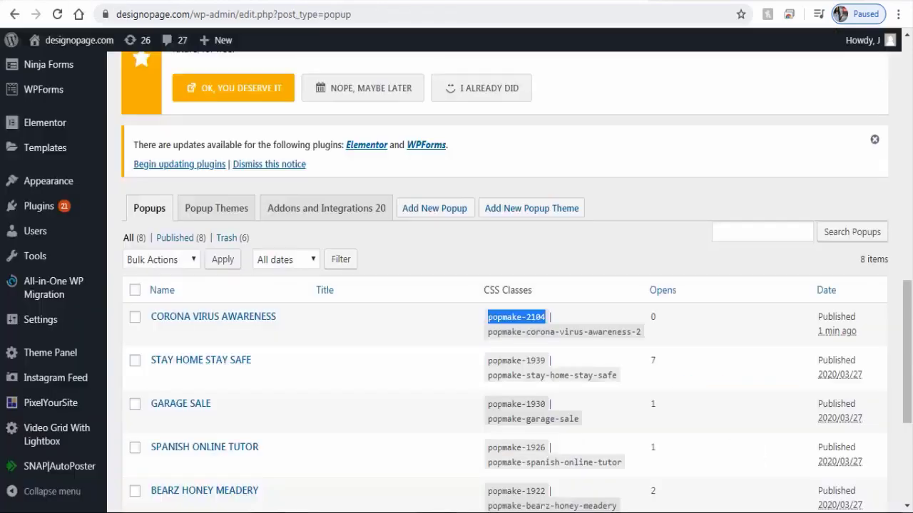
right_click(533, 319)
click(548, 325)
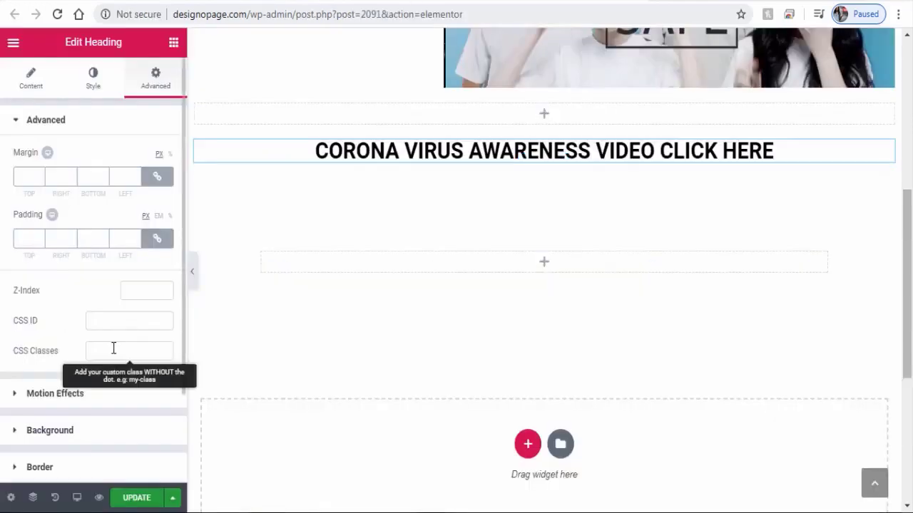
click(104, 349)
key(ctrl+v)
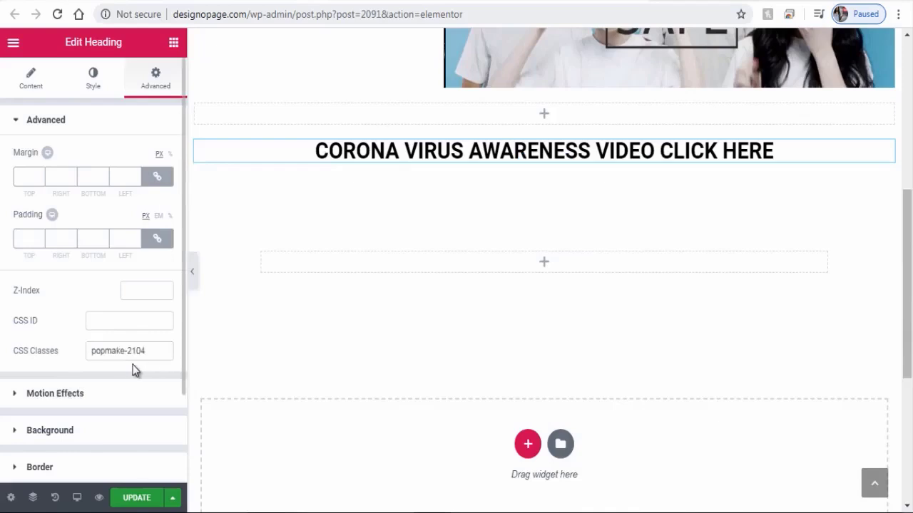
click(140, 499)
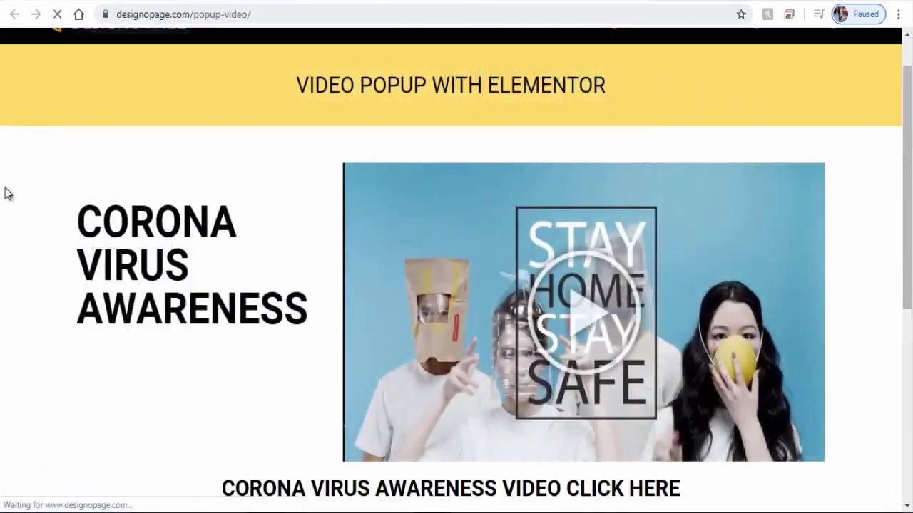
Step: On the live page, open the popup from the CORONA VIRUS AWARENESS VIDEO CLICK HERE heading and play its video
scroll(539, 301, down, 3)
click(525, 300)
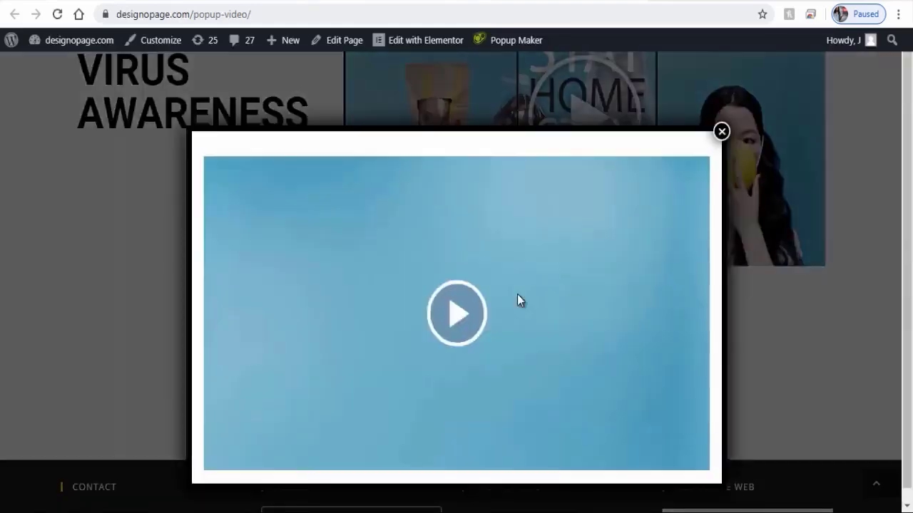
click(454, 321)
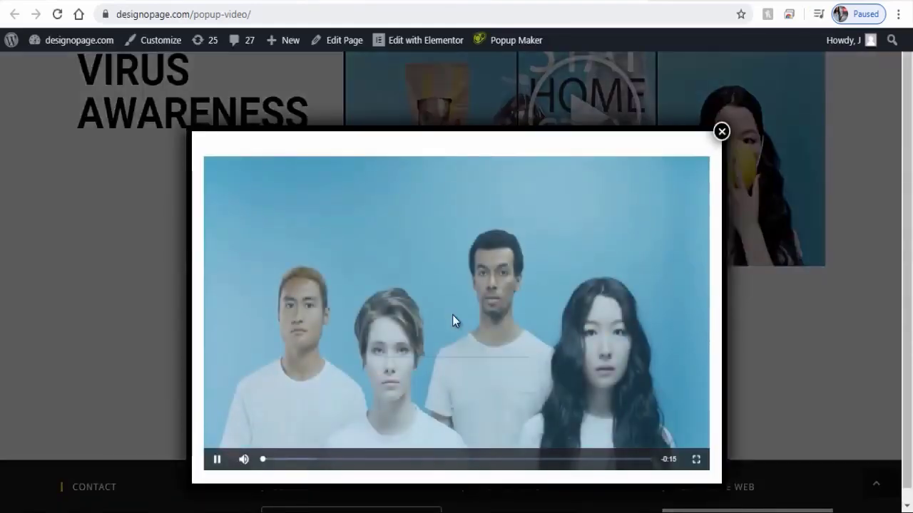